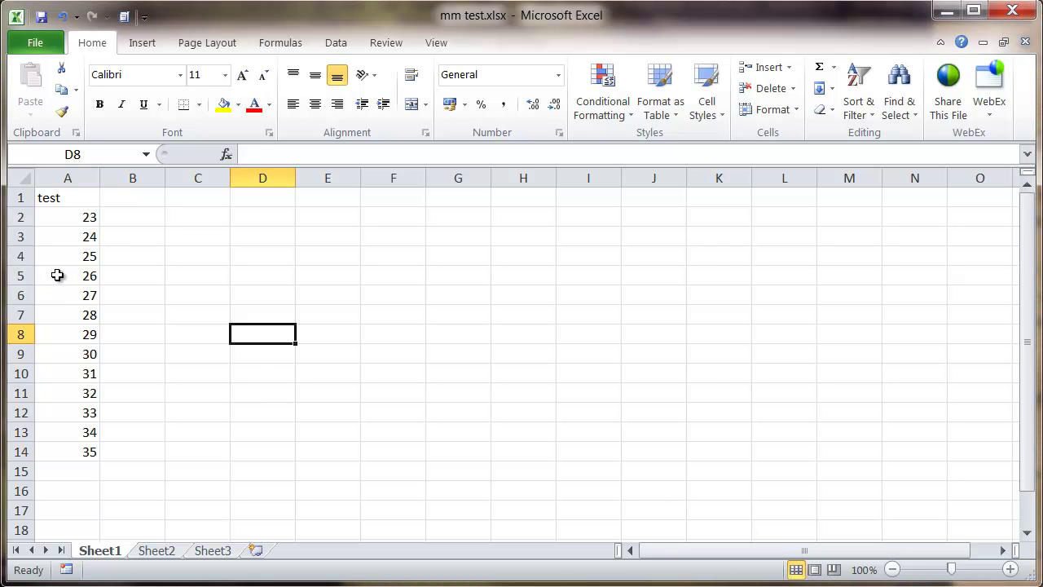
- Make the 'test' header in cell A1 of mm test.xlsx bold
{"action": "left_click", "coordinate": [56, 275]}
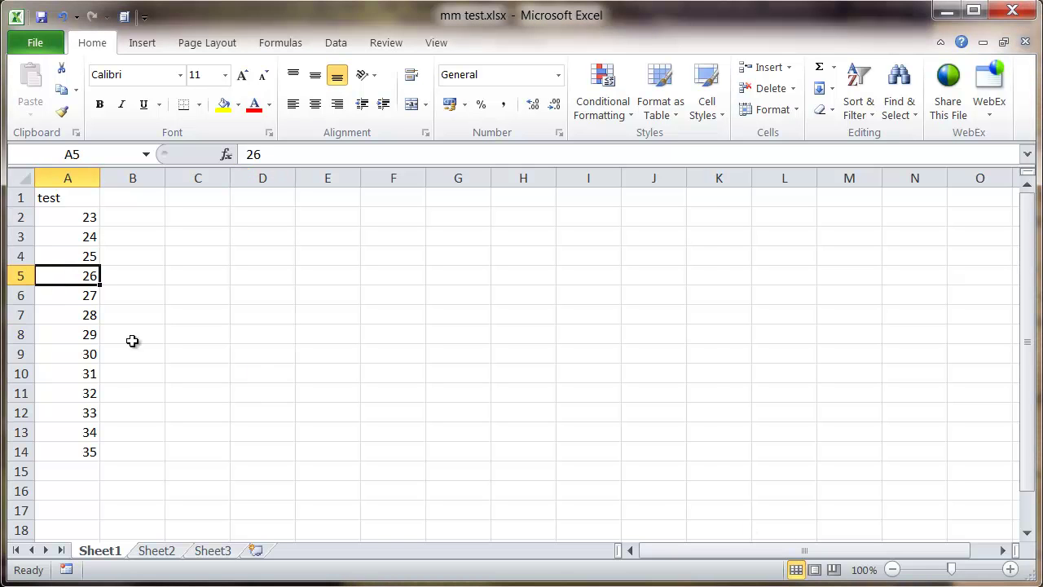
{"action": "left_click", "coordinate": [70, 196]}
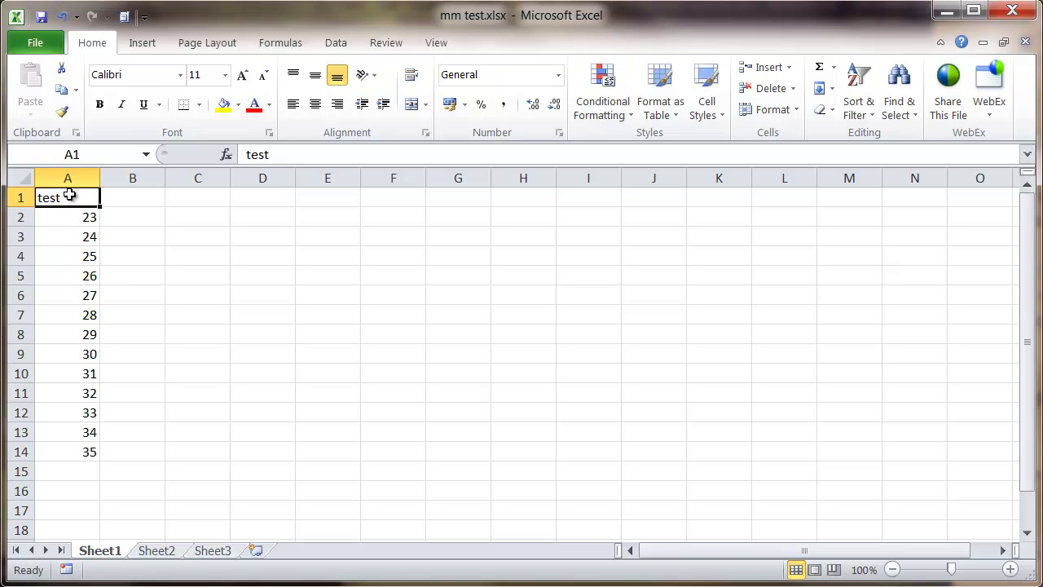
{"action": "left_click", "coordinate": [100, 104]}
{"action": "left_click", "coordinate": [79, 278]}
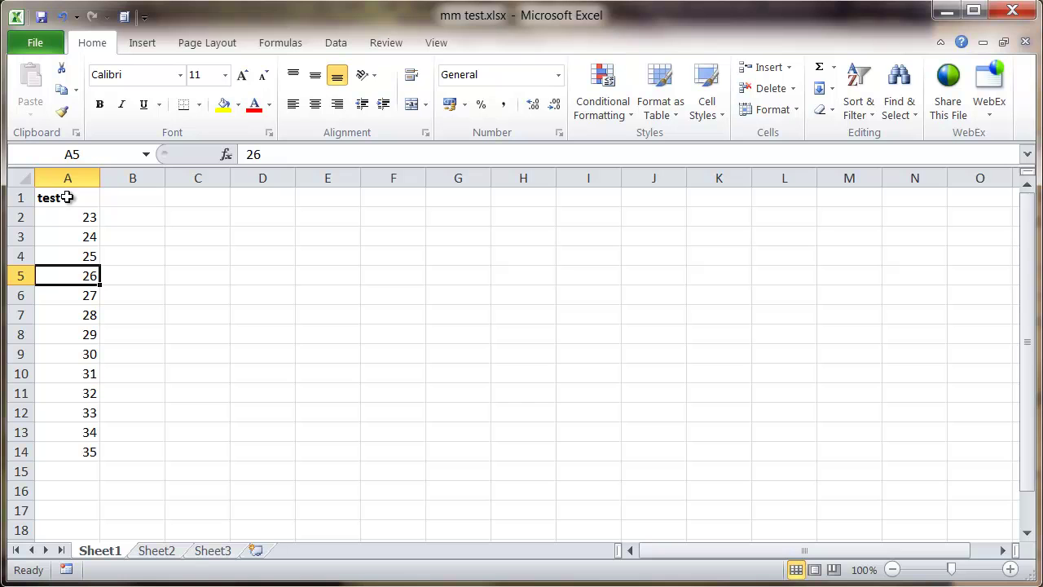
- Convert A1:A14 into a table, keeping 'test' as its header row
{"action": "left_click_drag", "start_coordinate": [68, 198], "coordinate": [60, 442]}
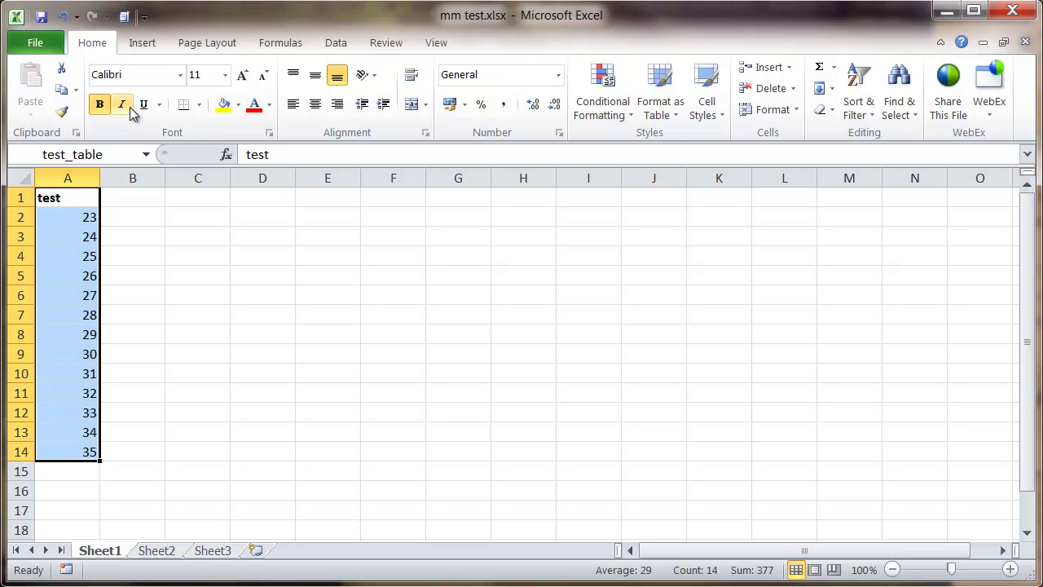
{"action": "left_click", "coordinate": [142, 45]}
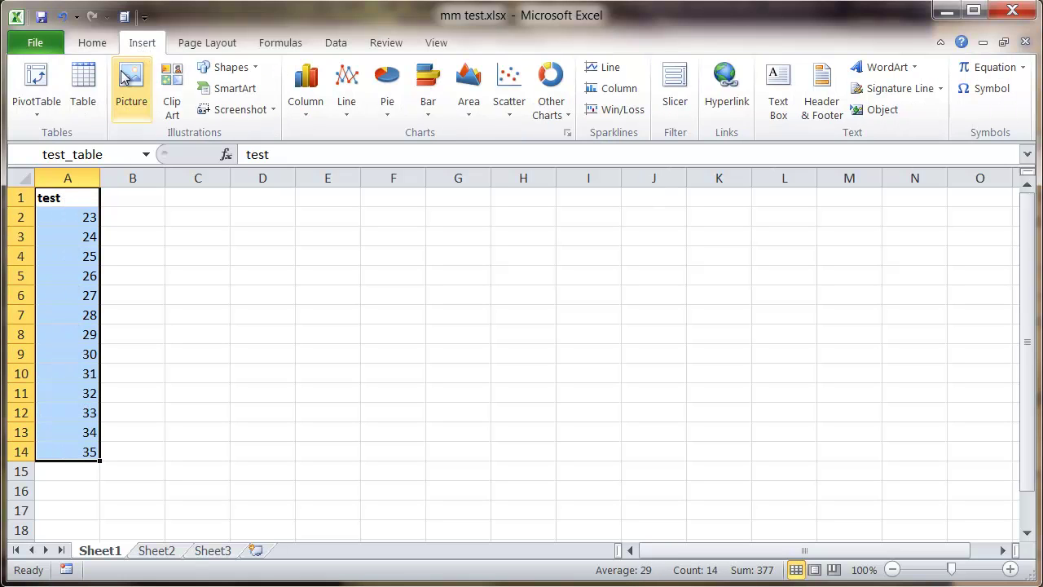
{"action": "left_click", "coordinate": [83, 80]}
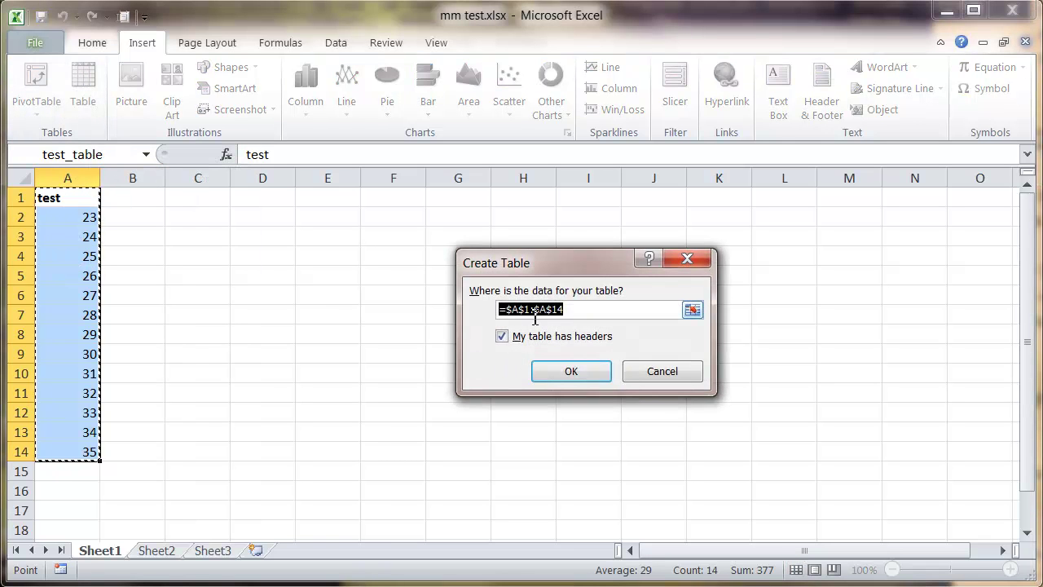
{"action": "left_click", "coordinate": [562, 374]}
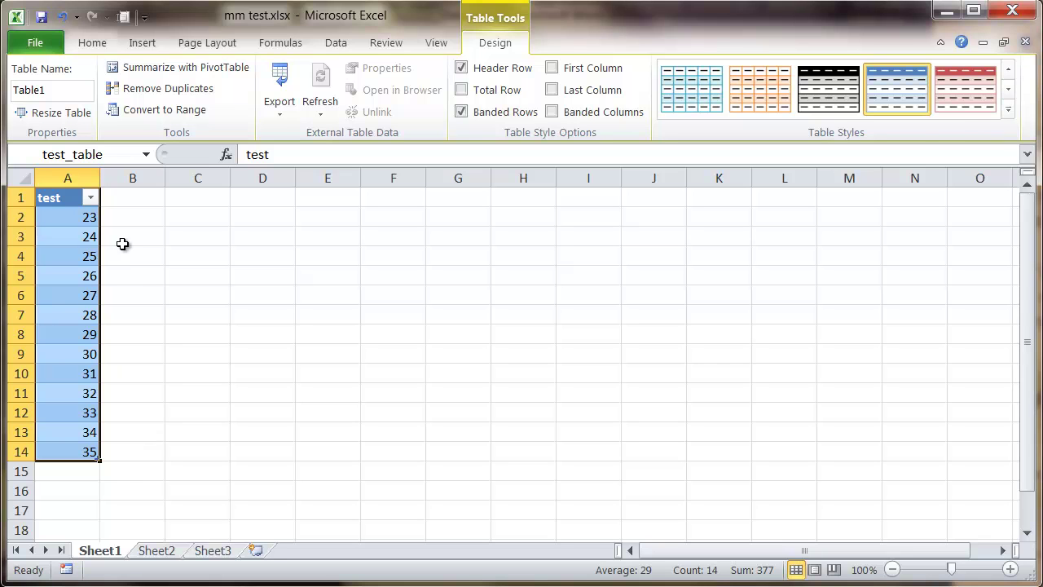
- Enter the header 'Data' in B1 so the table extends into column B
{"action": "left_click", "coordinate": [126, 199]}
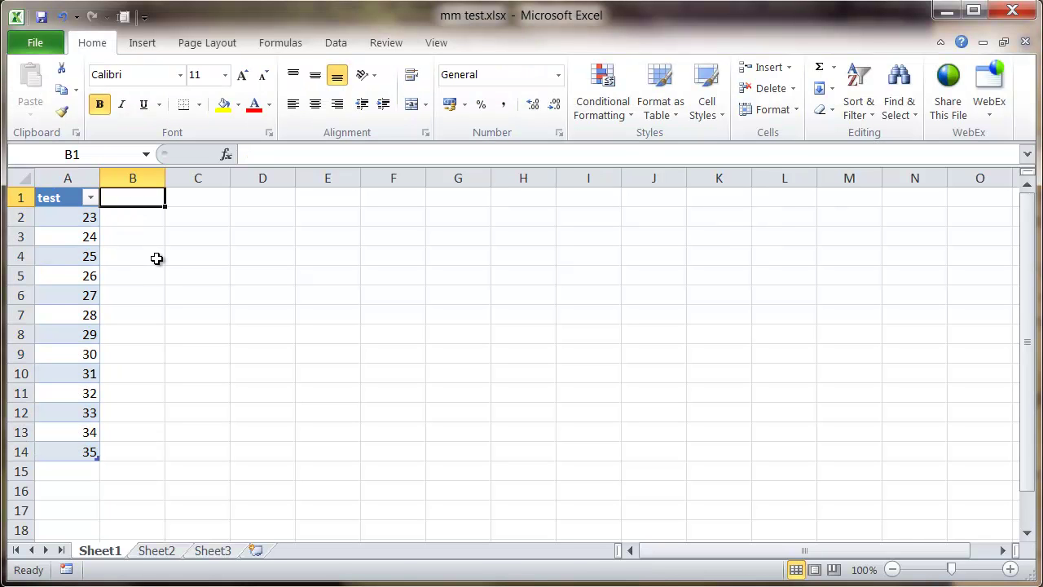
{"action": "type", "text": "Date"}
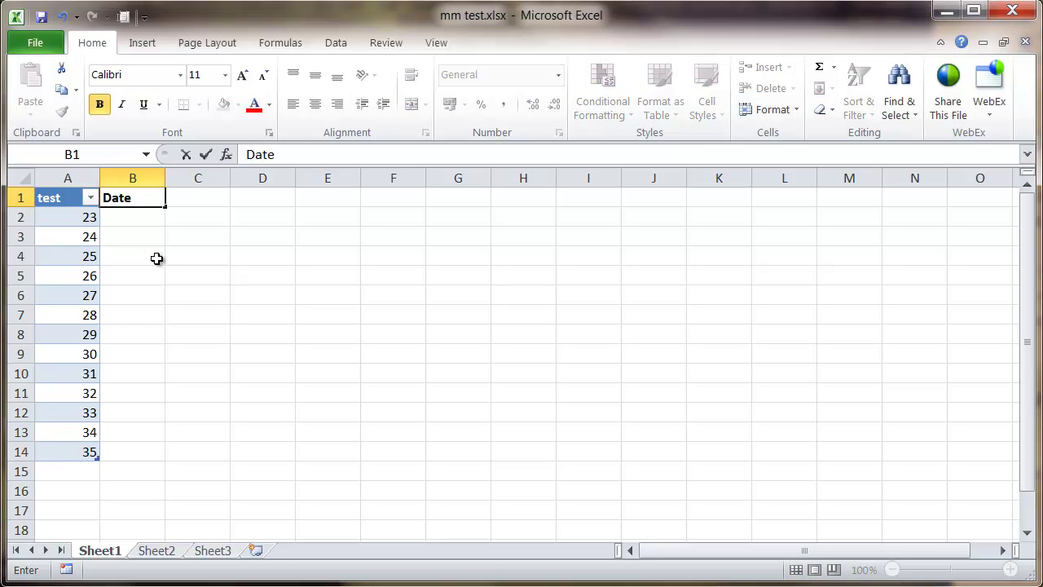
{"action": "key", "text": "BackSpace"}
{"action": "type", "text": "ata"}
{"action": "key", "text": "Return"}
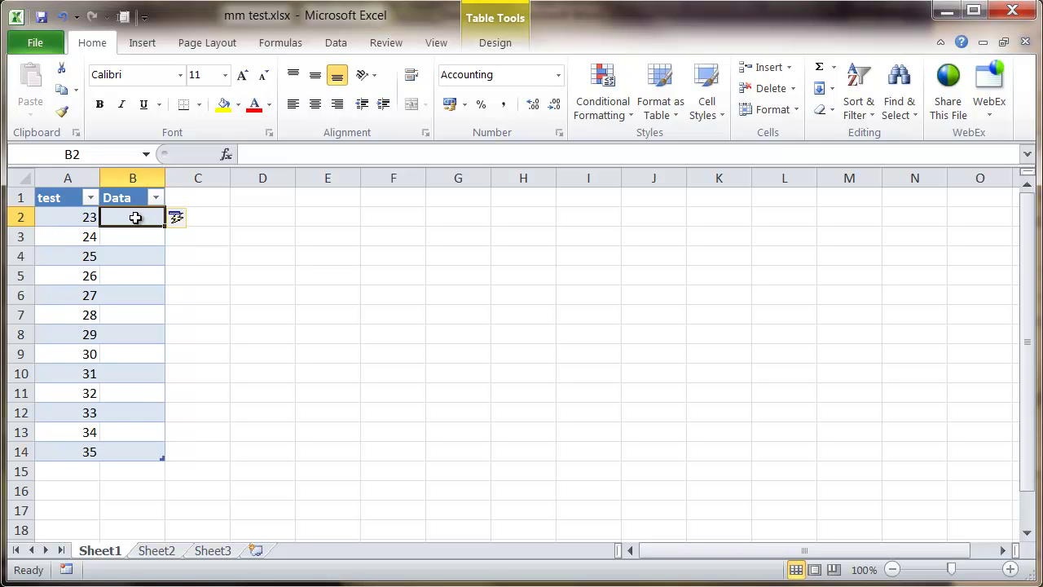
{"action": "type", "text": "="}
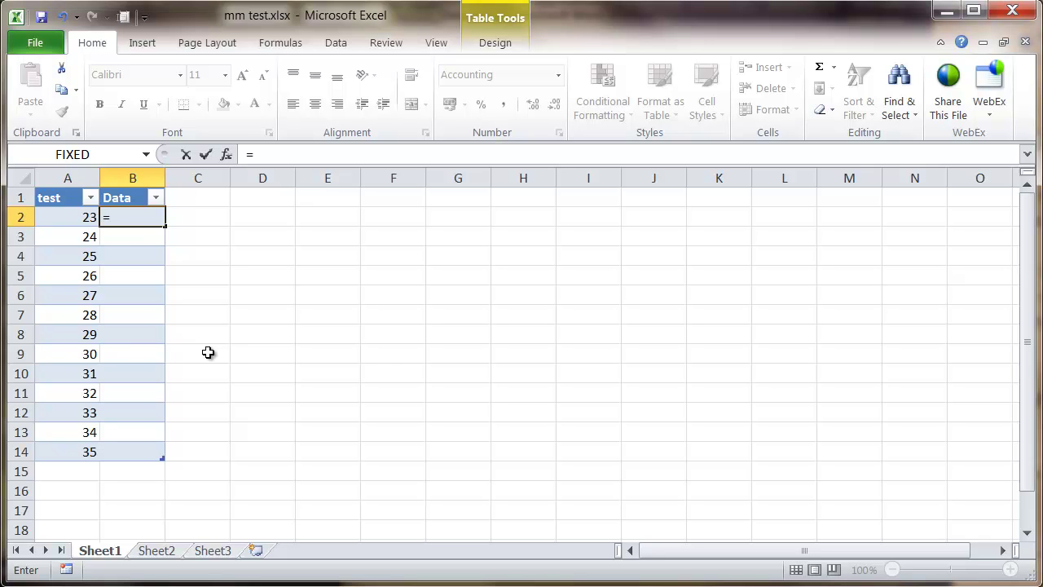
{"action": "type", "text": "text"}
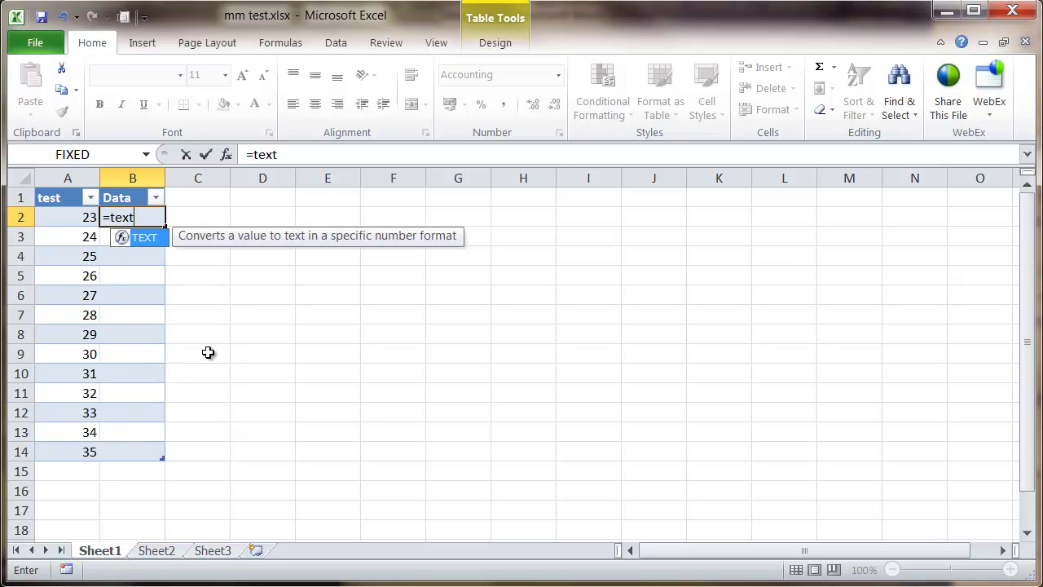
{"action": "type", "text": "("}
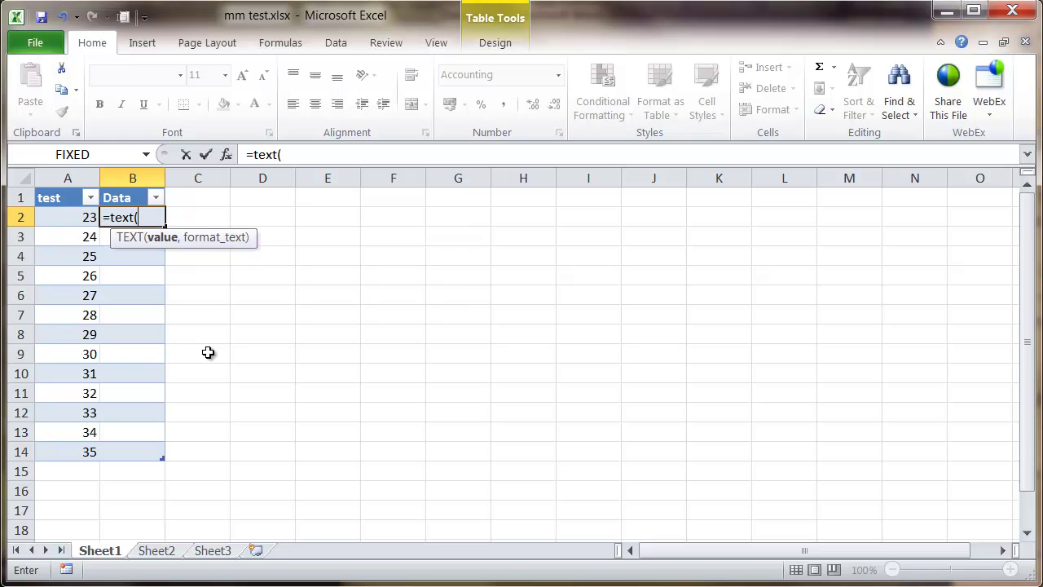
{"action": "left_click", "coordinate": [50, 218]}
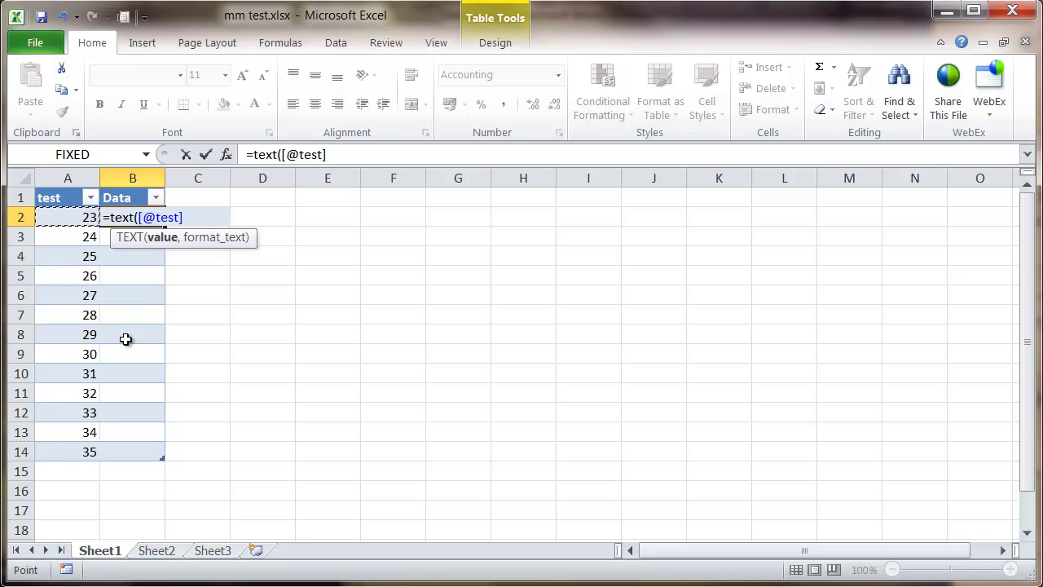
{"action": "type", "text": ","}
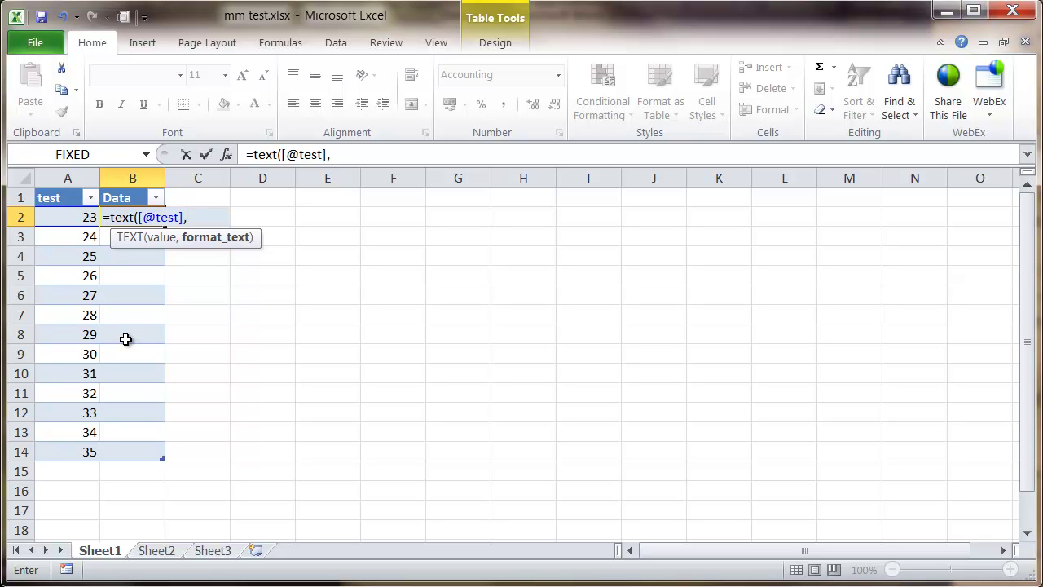
{"action": "type", "text": "\"£#,###"}
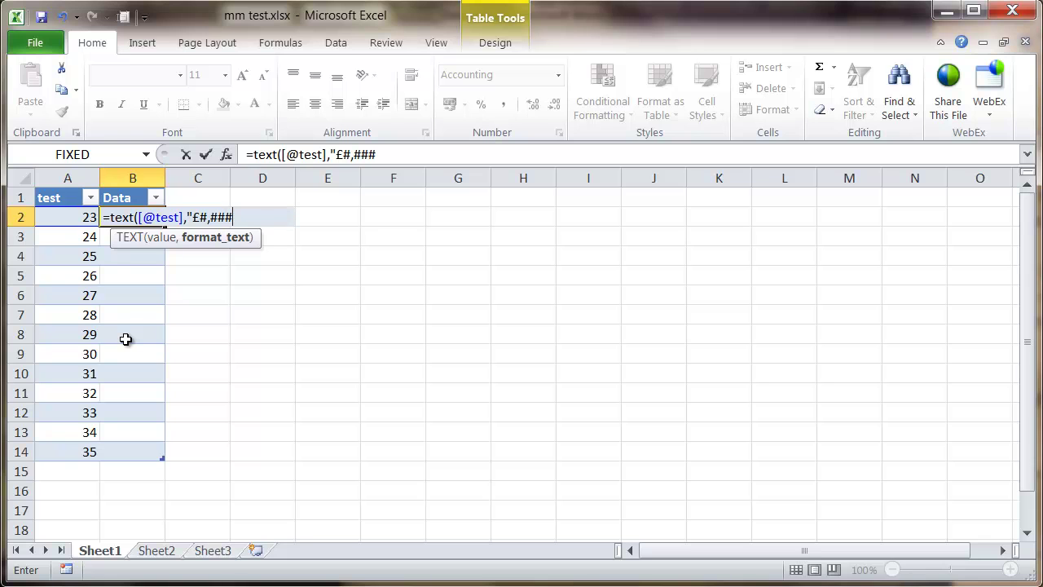
{"action": "type", "text": ".00\")"}
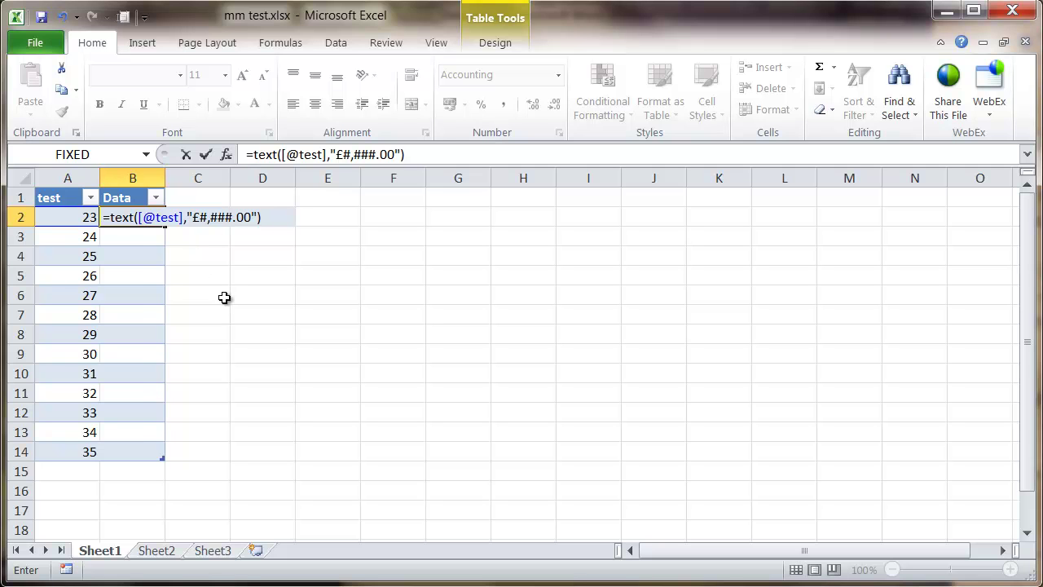
{"action": "key", "text": "Return"}
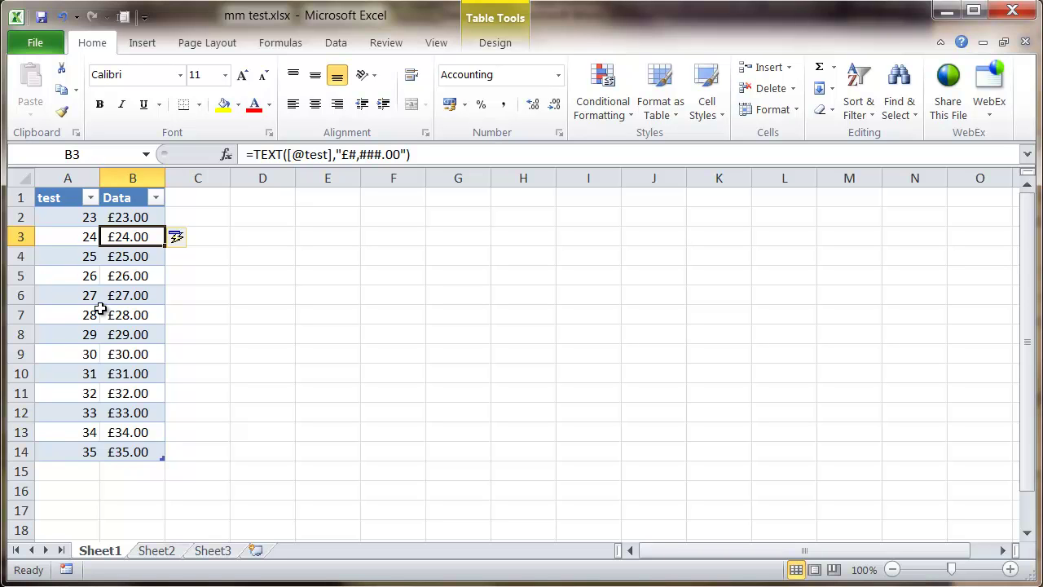
- Save and close the workbook, then start a Letters mail merge from an existing recipient list
{"action": "left_click", "coordinate": [41, 16]}
{"action": "left_click", "coordinate": [1012, 10]}
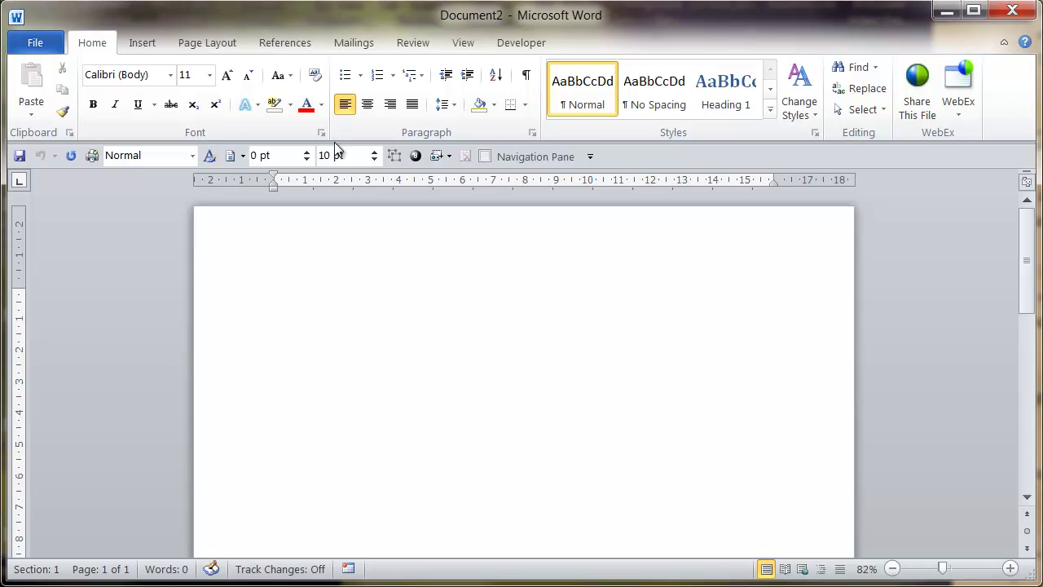
{"action": "left_click", "coordinate": [354, 48]}
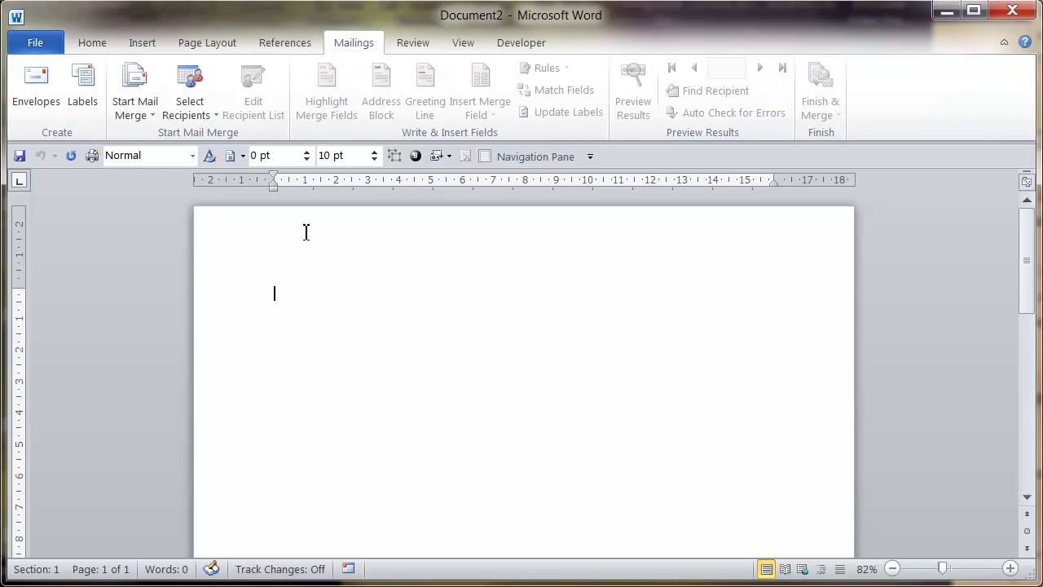
{"action": "left_click", "coordinate": [133, 116]}
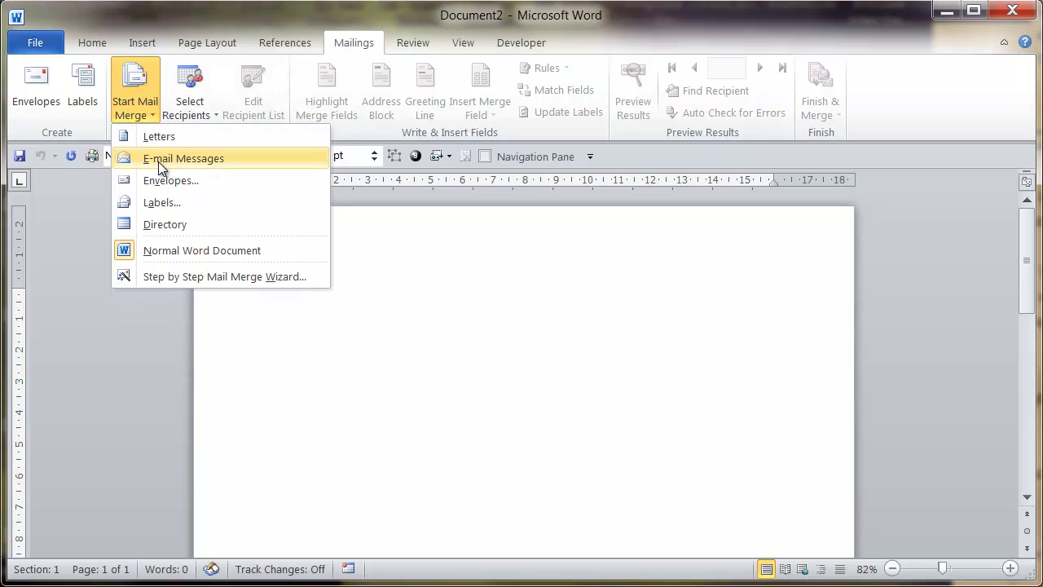
{"action": "left_click", "coordinate": [162, 135]}
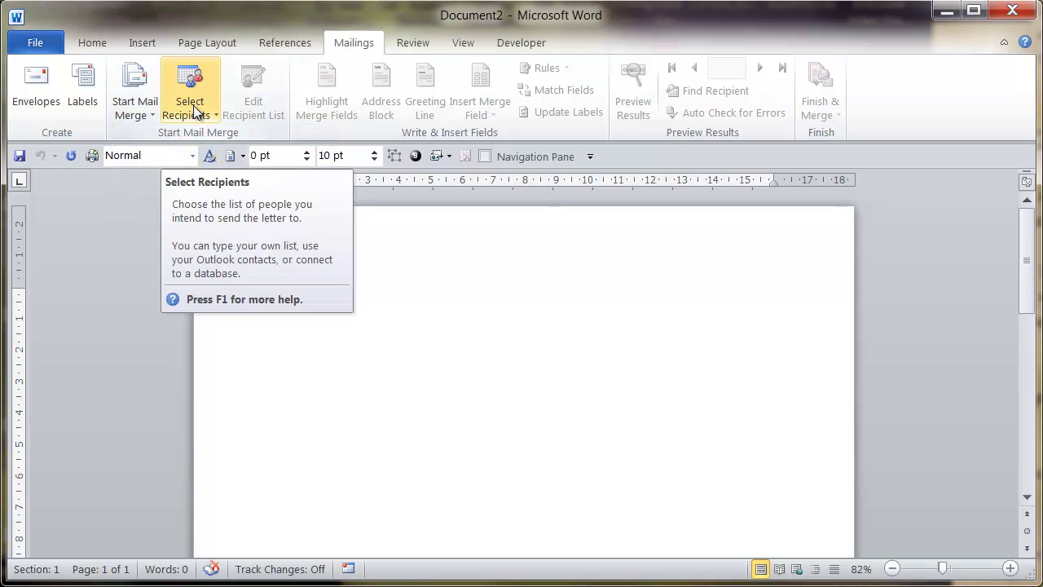
{"action": "left_click", "coordinate": [195, 112]}
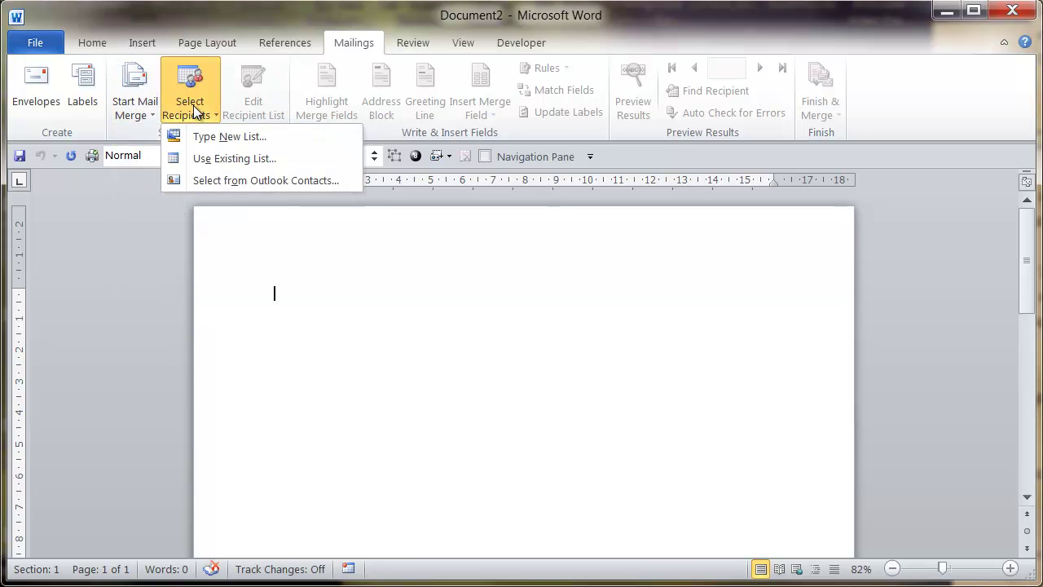
{"action": "left_click", "coordinate": [217, 161]}
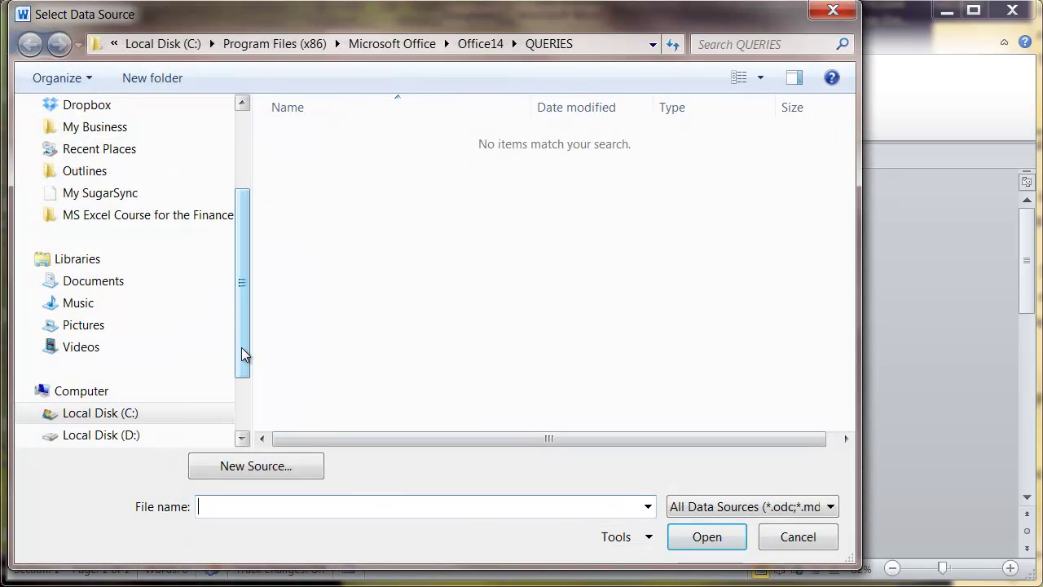
- Attach Sheet1$ of mm test.xlsx on the Desktop as the recipient list
{"action": "left_click_drag", "start_coordinate": [242, 354], "coordinate": [242, 281]}
{"action": "left_click", "coordinate": [77, 201]}
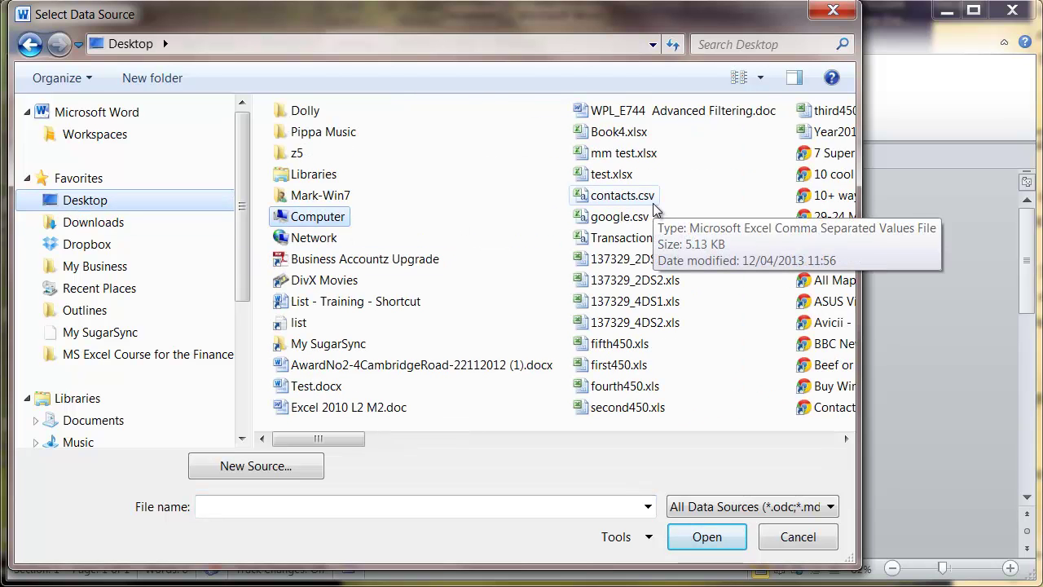
{"action": "left_click", "coordinate": [603, 155]}
{"action": "double_click", "coordinate": [602, 155]}
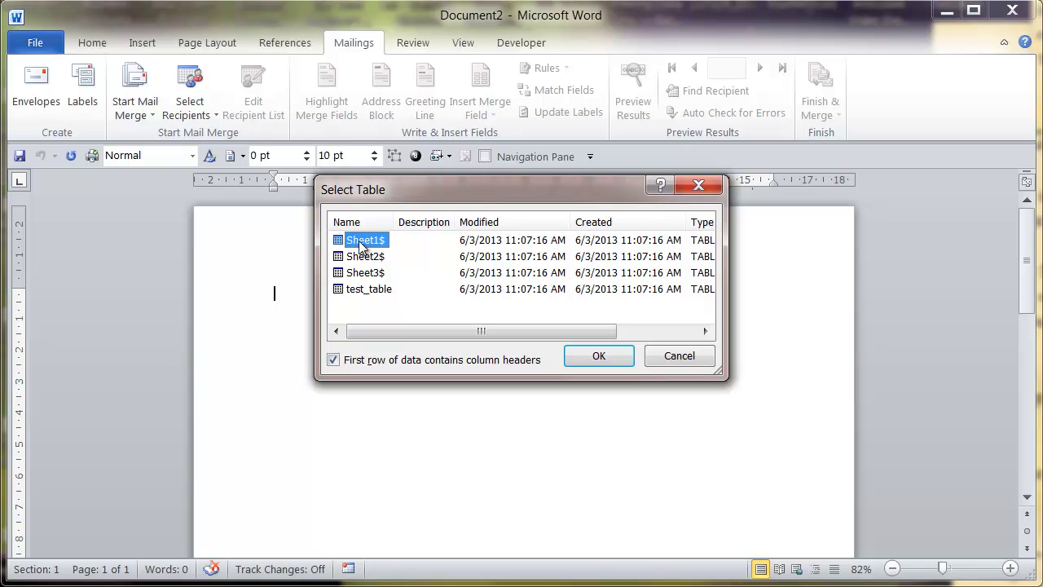
{"action": "left_click", "coordinate": [610, 358]}
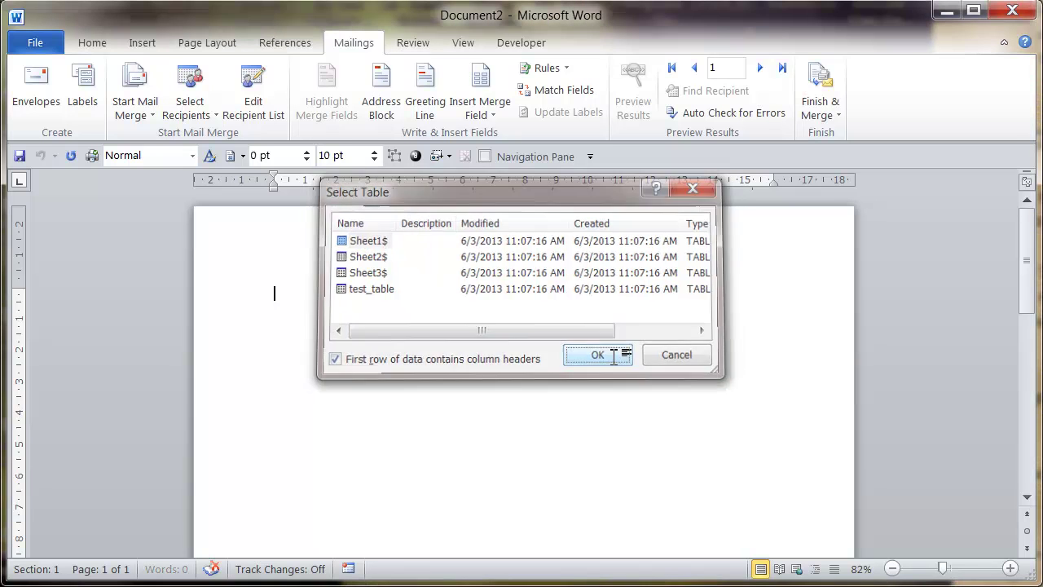
- Insert the «Data» merge field into the letter and turn on Preview Results
{"action": "left_click", "coordinate": [484, 116]}
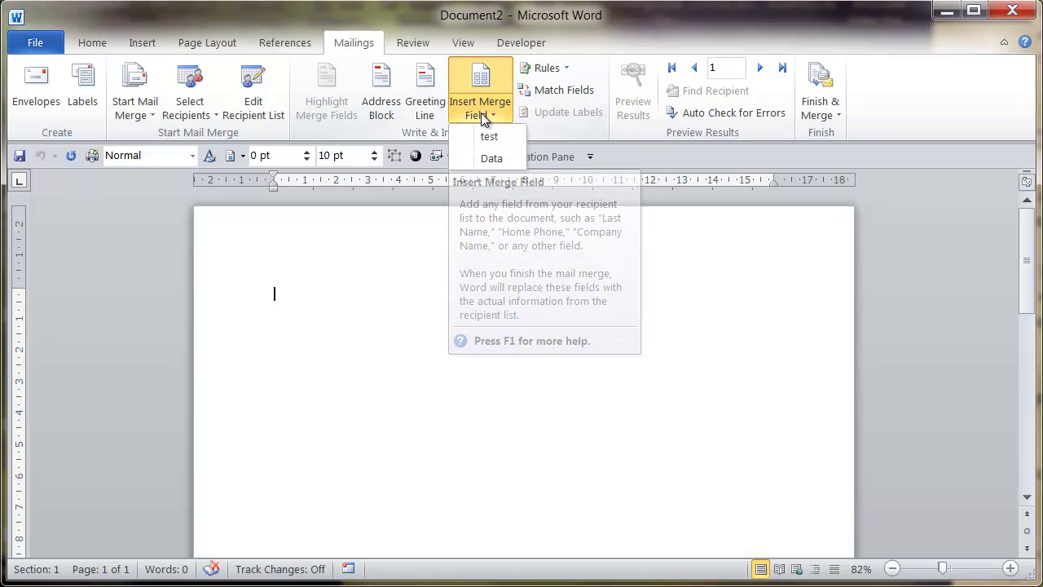
{"action": "left_click", "coordinate": [493, 159]}
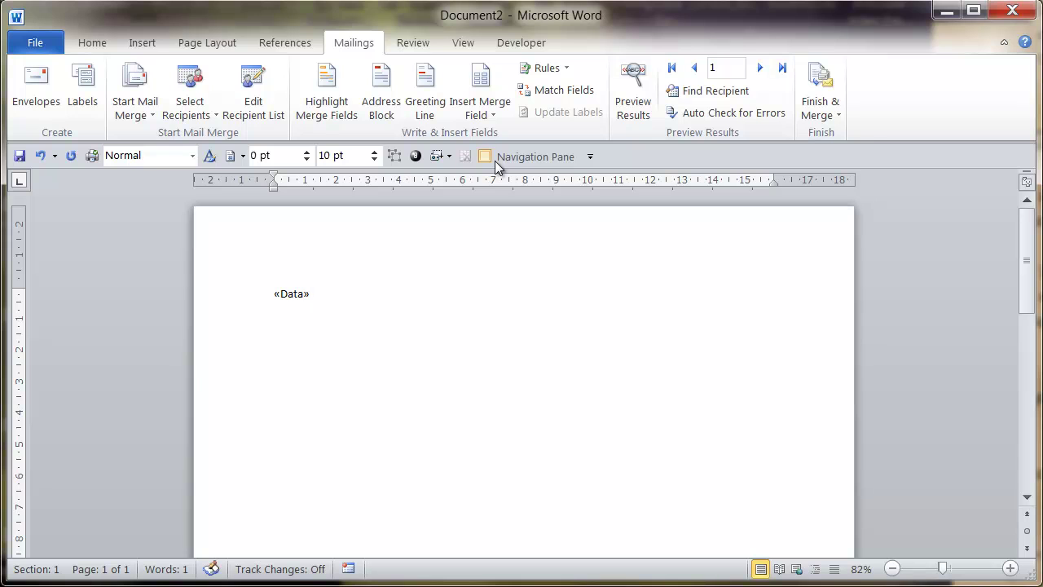
{"action": "left_click", "coordinate": [636, 88]}
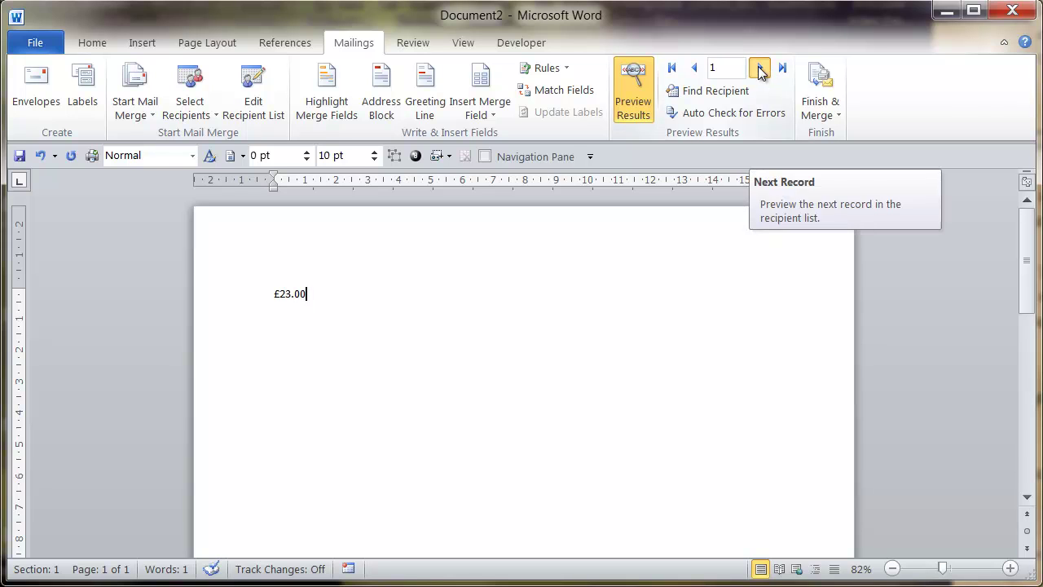
- Advance four records to record 5, which shows £27.00
{"action": "left_click", "coordinate": [759, 70]}
{"action": "left_click", "coordinate": [760, 70]}
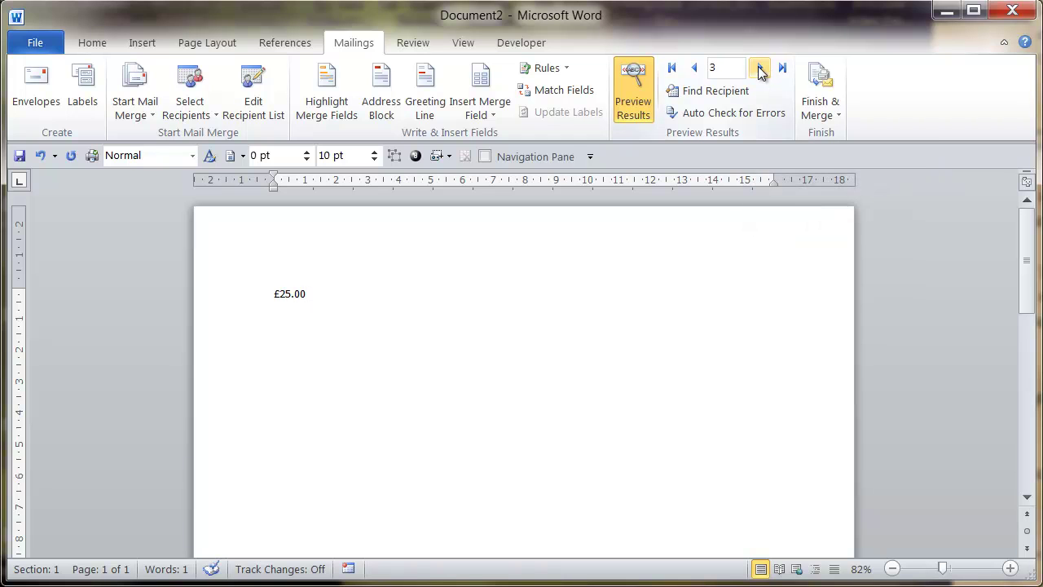
{"action": "left_click", "coordinate": [759, 68]}
{"action": "left_click", "coordinate": [759, 68]}
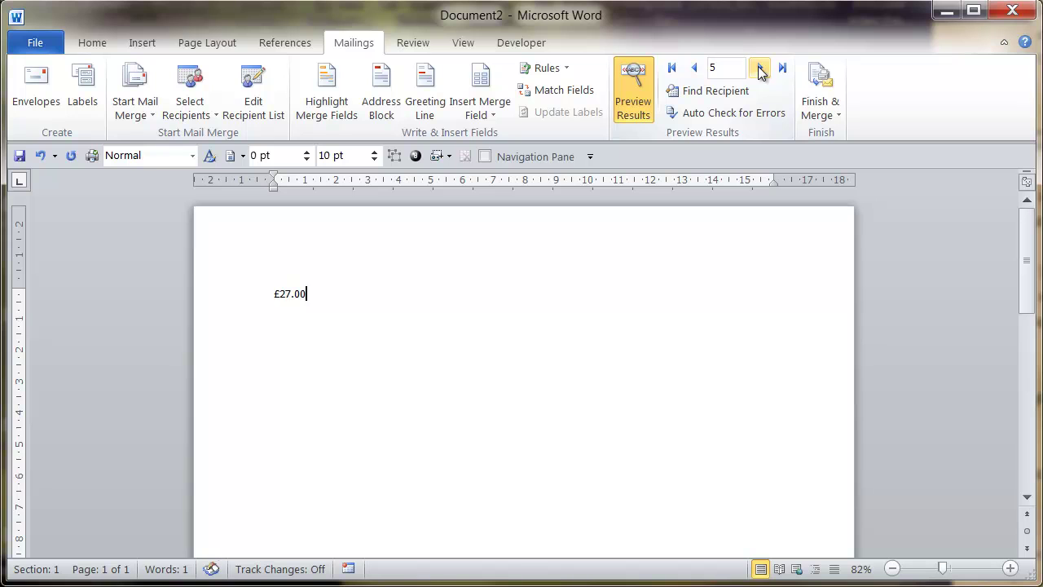